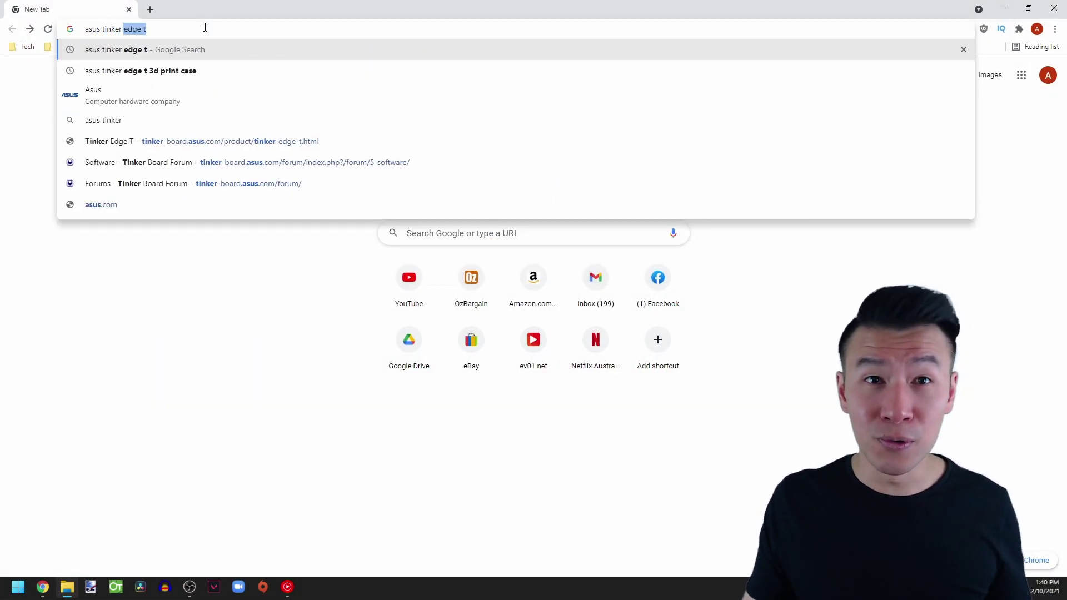
Find the Mendel 5 Eagle V3.0.2 topic via the Tinker Edge T forum and download its zip
{"action": "key", "text": "Return"}
{"action": "left_click", "coordinate": [142, 162]}
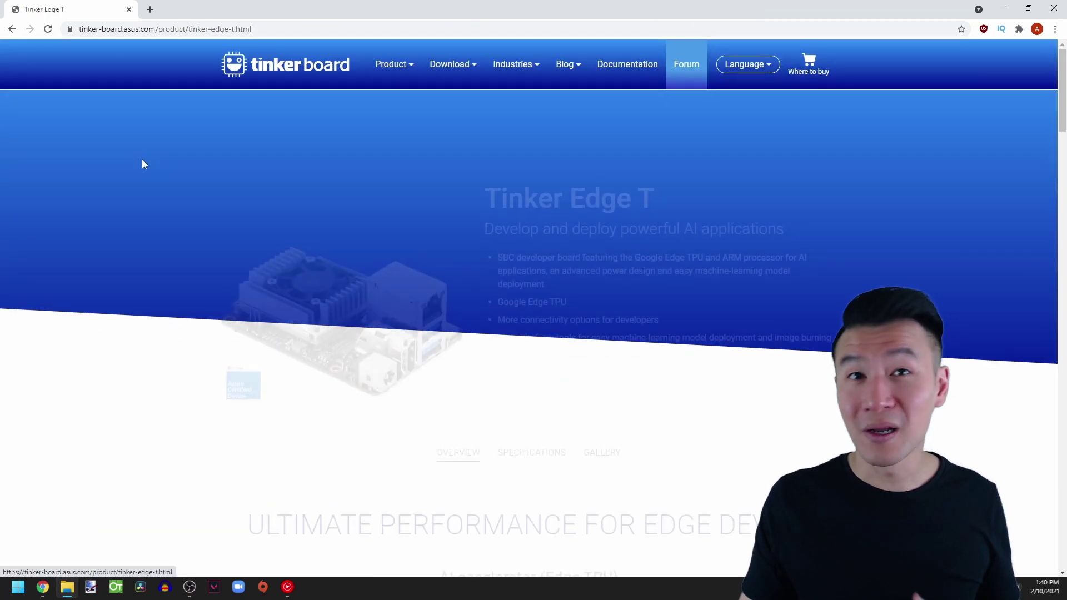
{"action": "left_click", "coordinate": [686, 64]}
{"action": "scroll", "coordinate": [362, 369], "scroll_direction": "down", "scroll_amount": 3}
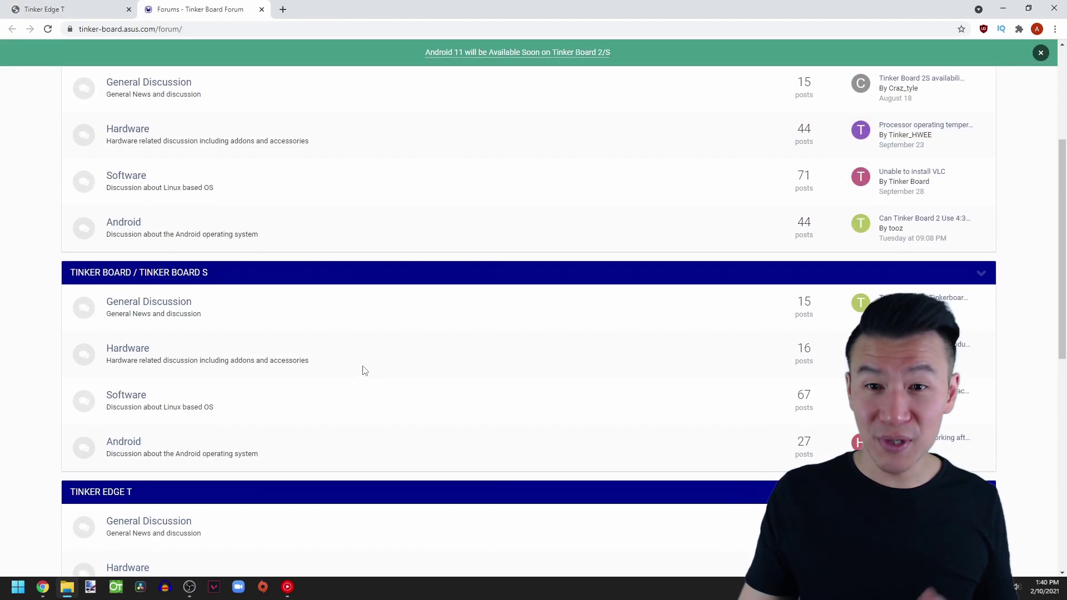
{"action": "scroll", "coordinate": [362, 370], "scroll_direction": "down", "scroll_amount": 3}
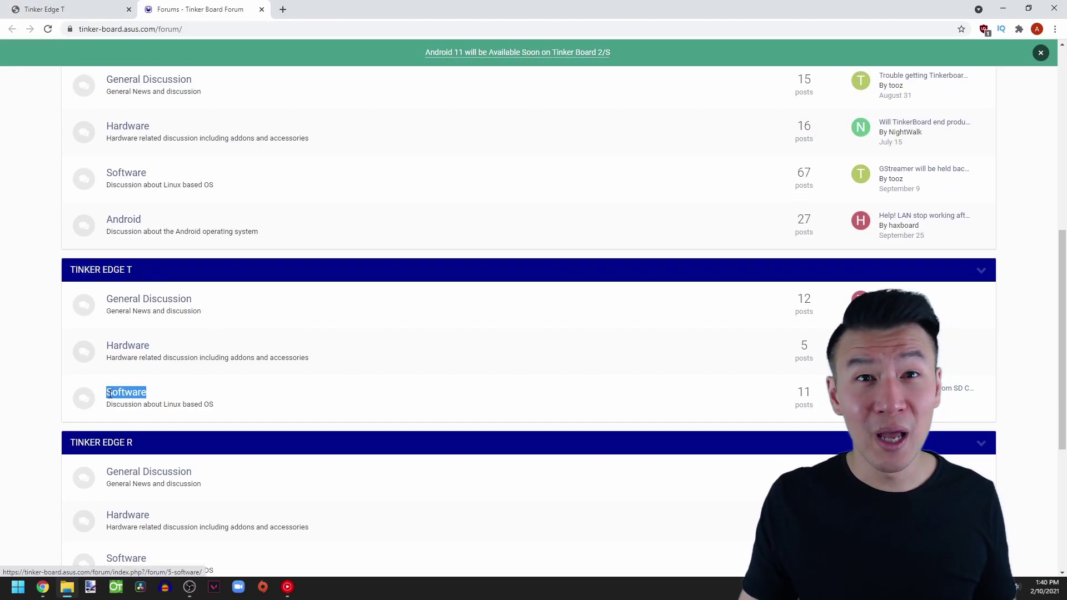
{"action": "left_click", "coordinate": [267, 268]}
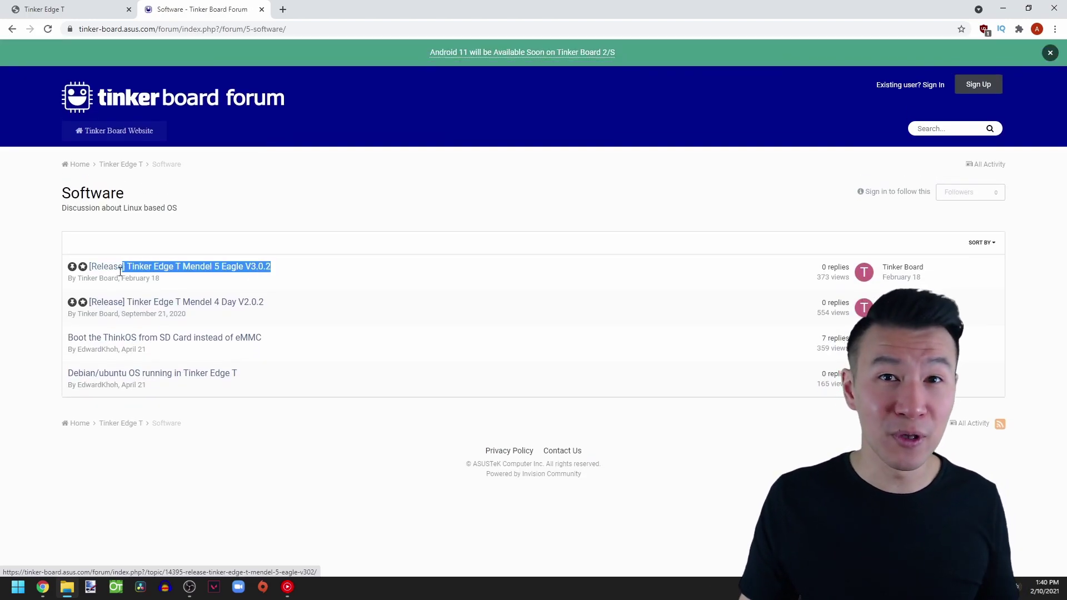
{"action": "left_click_drag", "start_coordinate": [216, 442], "coordinate": [288, 445]}
{"action": "left_click", "coordinate": [258, 446]}
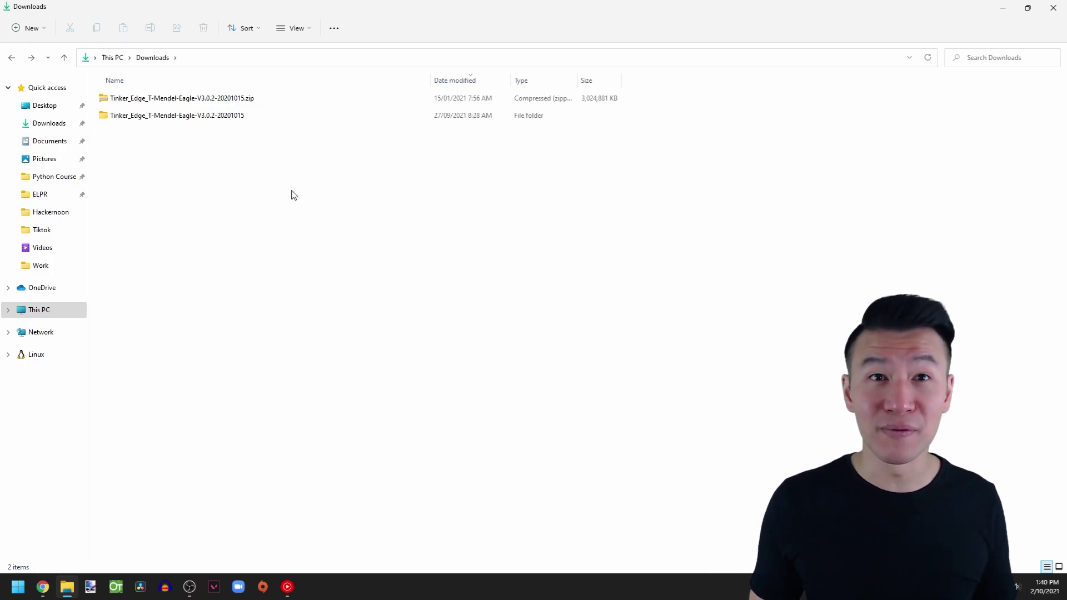
Browse into the release's tools > ASUS_Android_USB_drivers > Windows_XP_VISTA_7_8_8.1 > Android folder
{"action": "double_click", "coordinate": [233, 116]}
{"action": "double_click", "coordinate": [205, 100]}
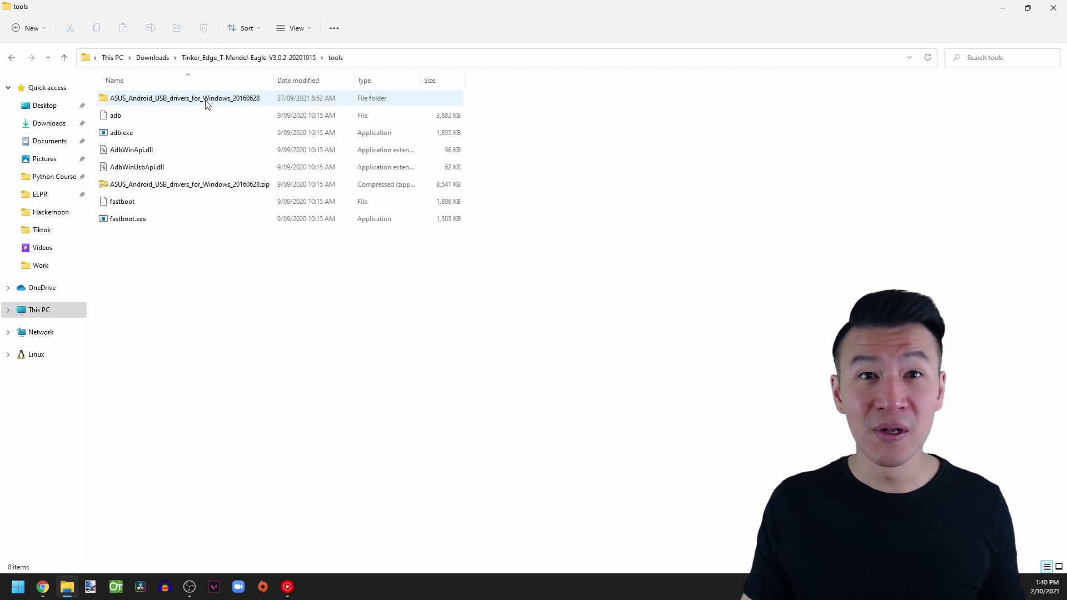
{"action": "right_click", "coordinate": [178, 185]}
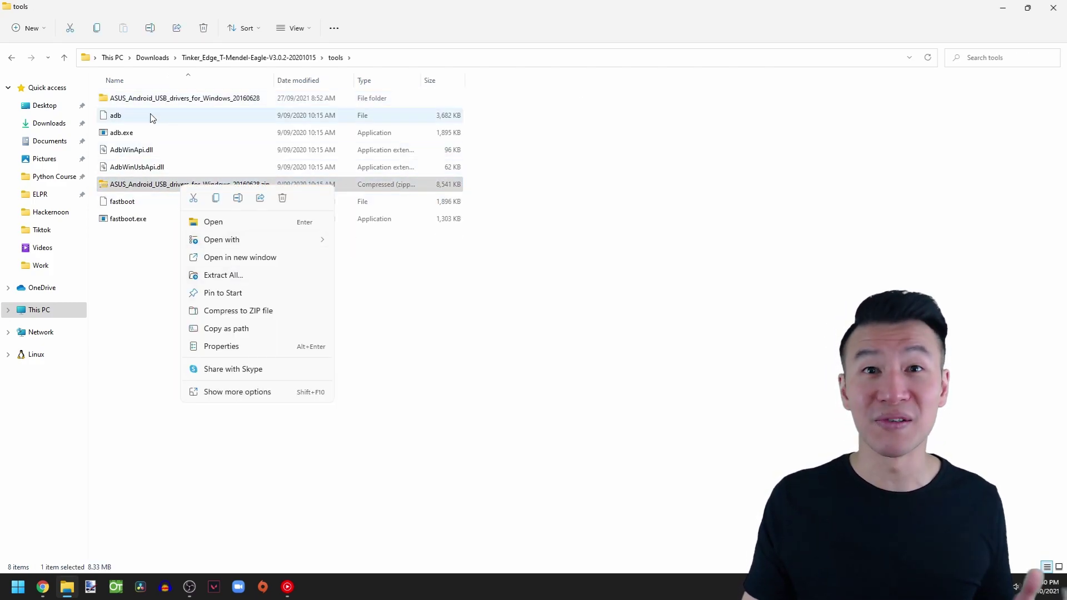
{"action": "left_click", "coordinate": [165, 101]}
{"action": "double_click", "coordinate": [173, 102]}
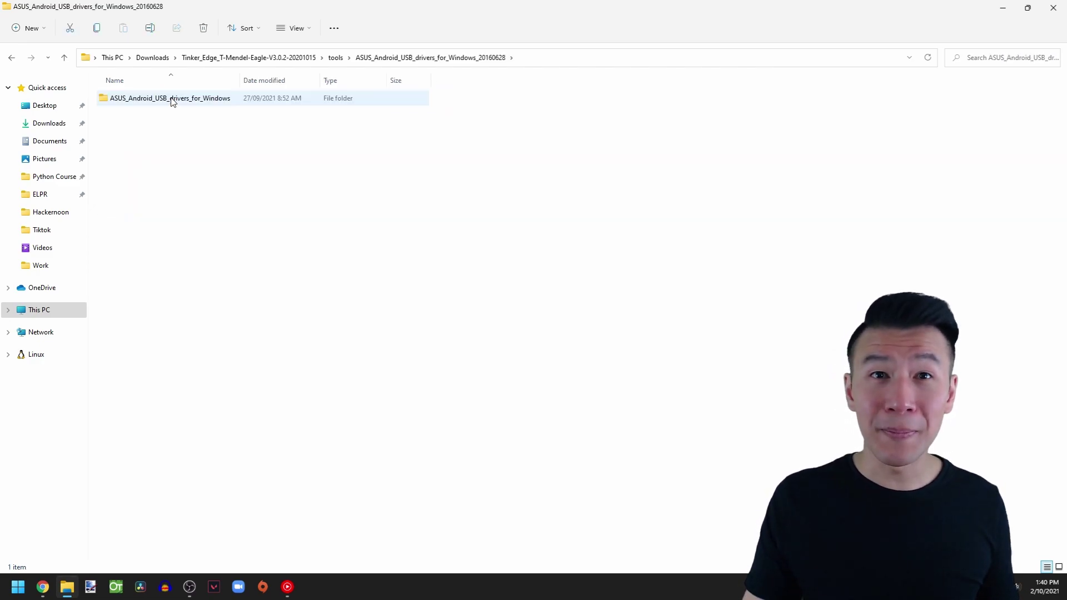
{"action": "double_click", "coordinate": [176, 117]}
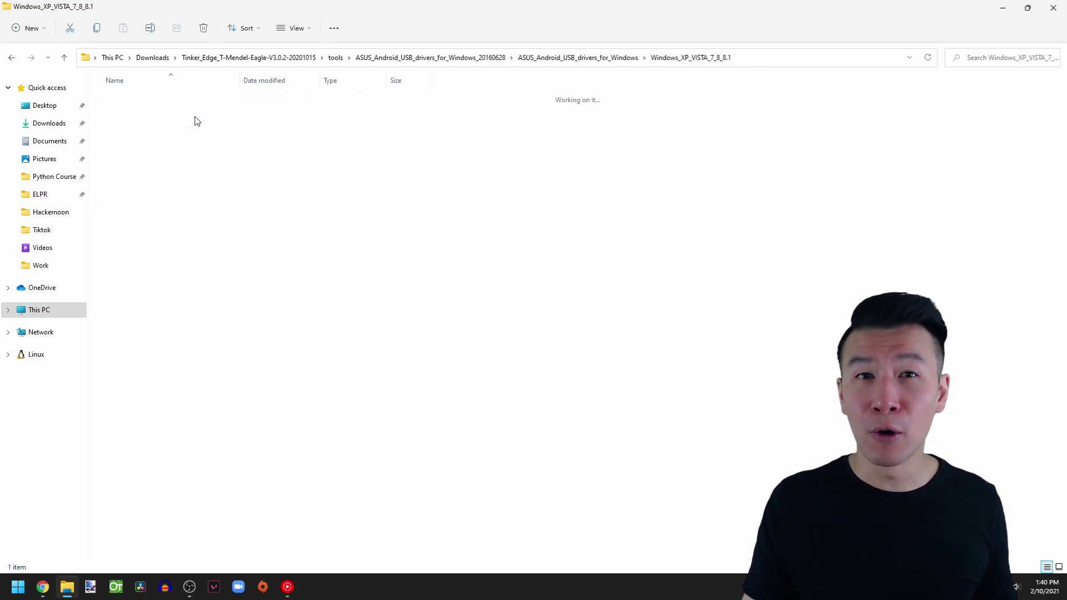
{"action": "double_click", "coordinate": [131, 99]}
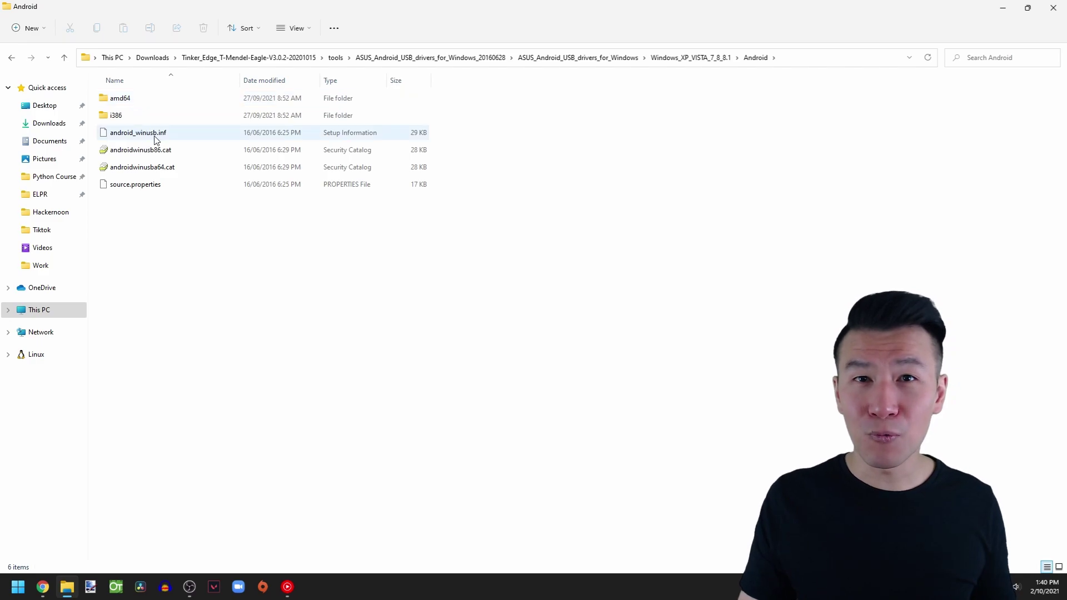
Install the android_winusb.inf driver and acknowledge the success message
{"action": "right_click", "coordinate": [153, 135]}
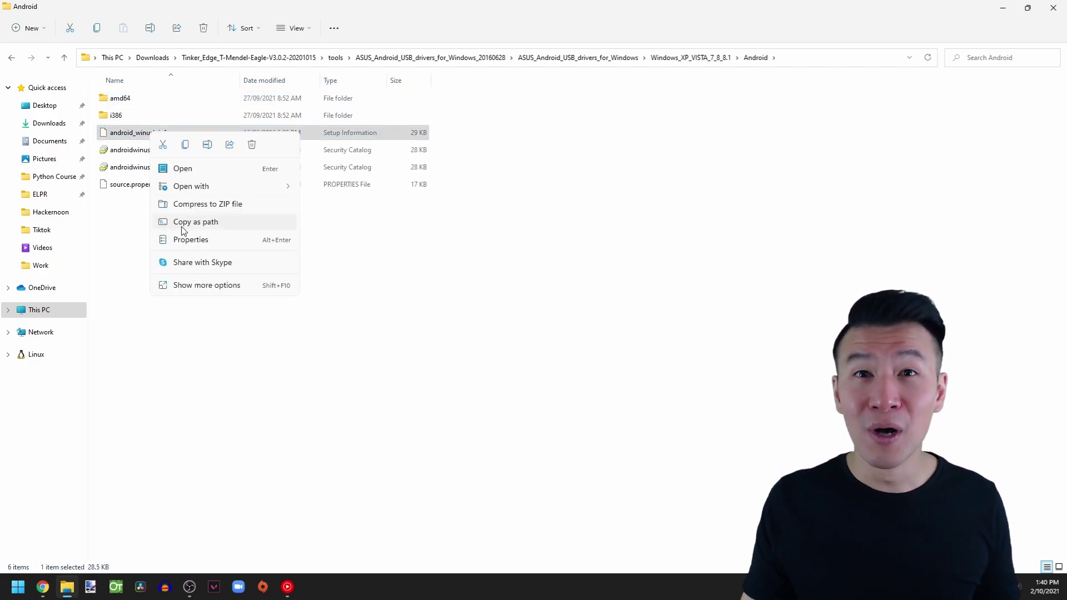
{"action": "left_click", "coordinate": [197, 287]}
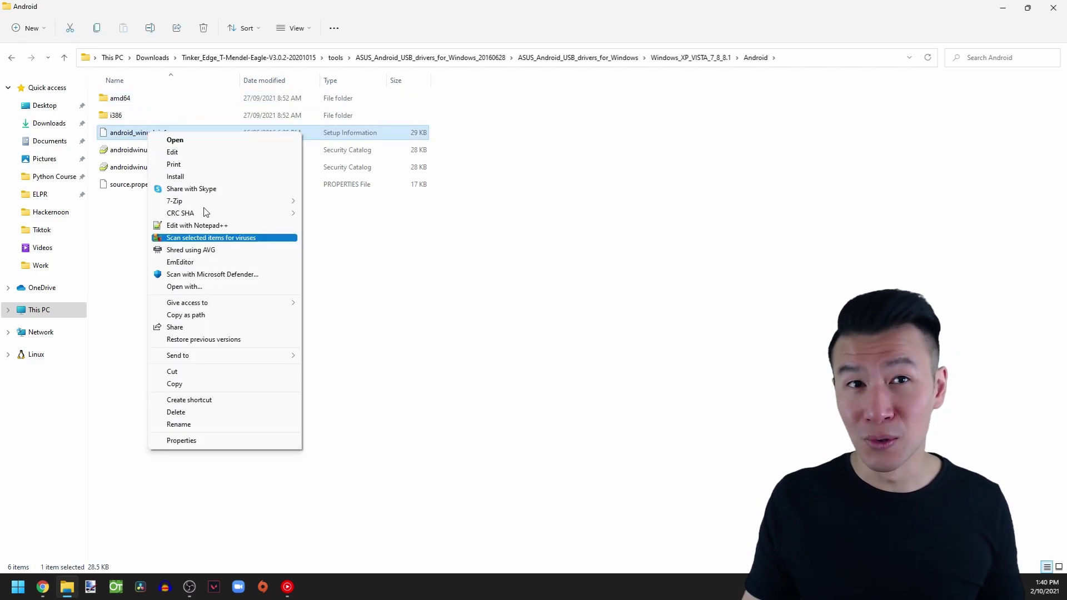
{"action": "left_click", "coordinate": [200, 176]}
{"action": "left_click", "coordinate": [602, 300]}
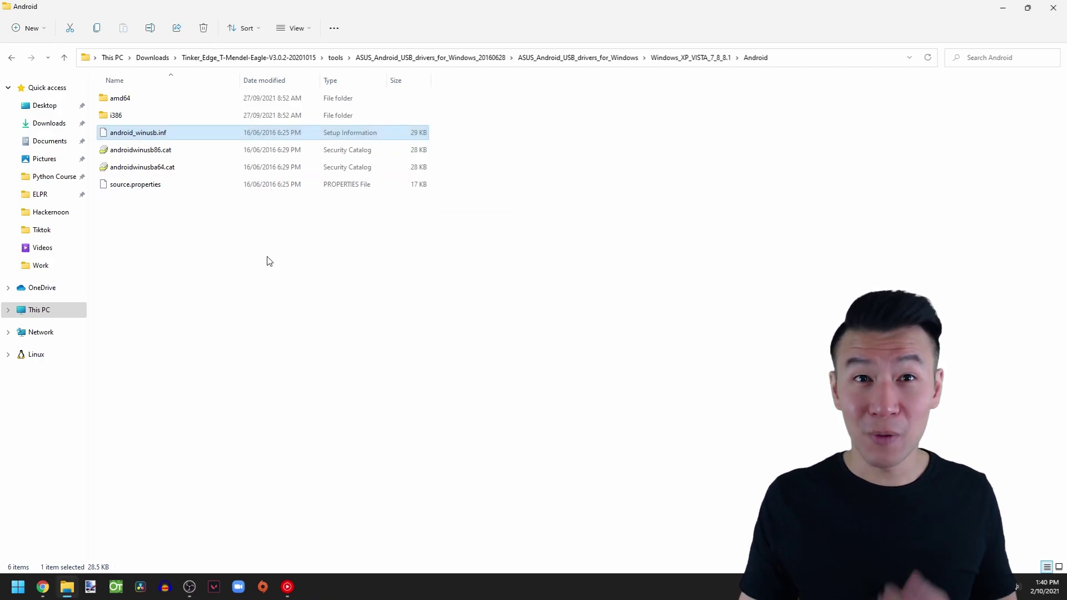
Return to the Tinker_Edge_T-Mendel-Eagle-V3.0.2-20201015 folder and run flash.cmd
{"action": "key", "text": "BackSpace"}
{"action": "key", "text": "BackSpace"}
{"action": "key", "text": "BackSpace"}
{"action": "key", "text": "BackSpace"}
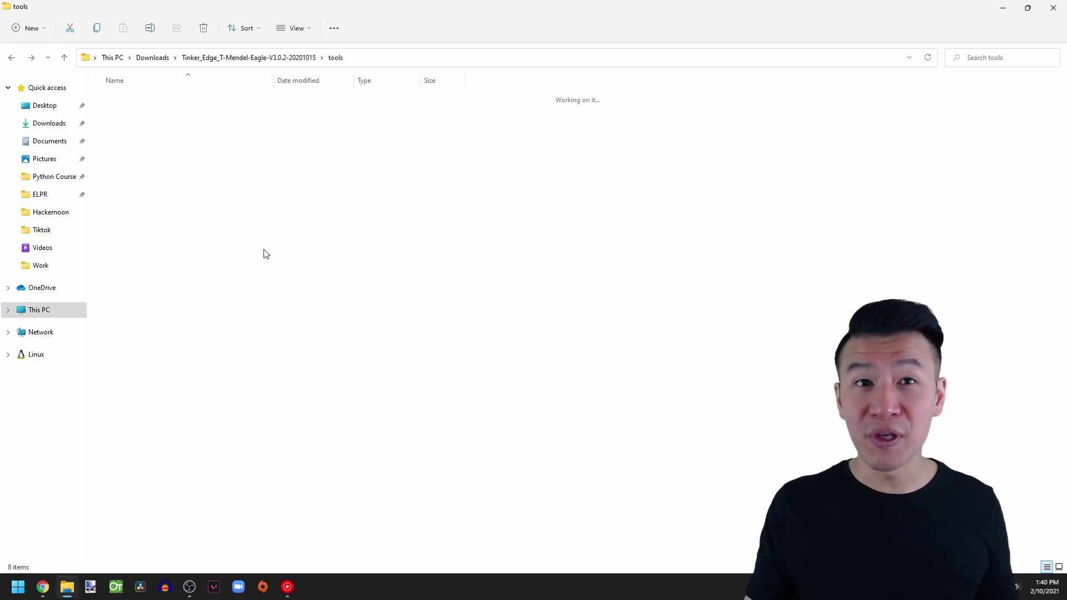
{"action": "key", "text": "BackSpace"}
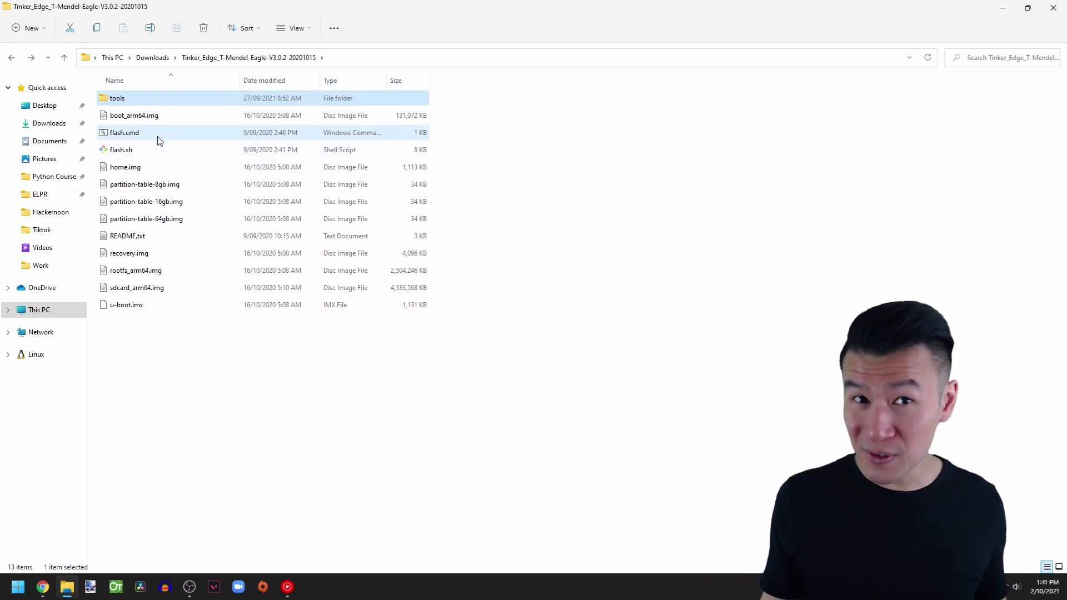
{"action": "double_click", "coordinate": [158, 135]}
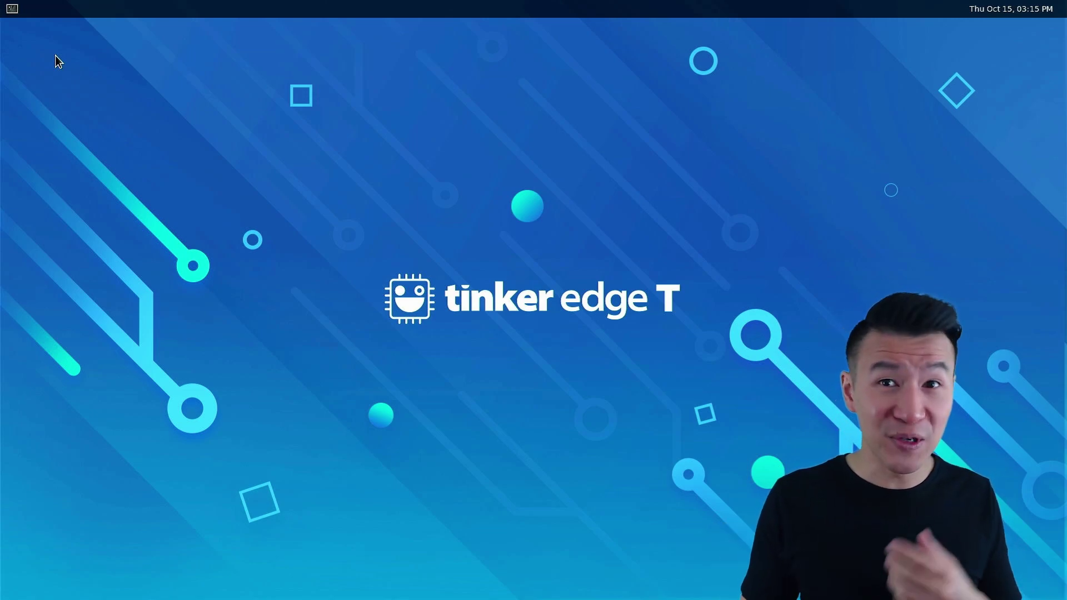
Launch weston-terminal from the Mendel desktop's top panel
{"action": "left_click", "coordinate": [12, 9]}
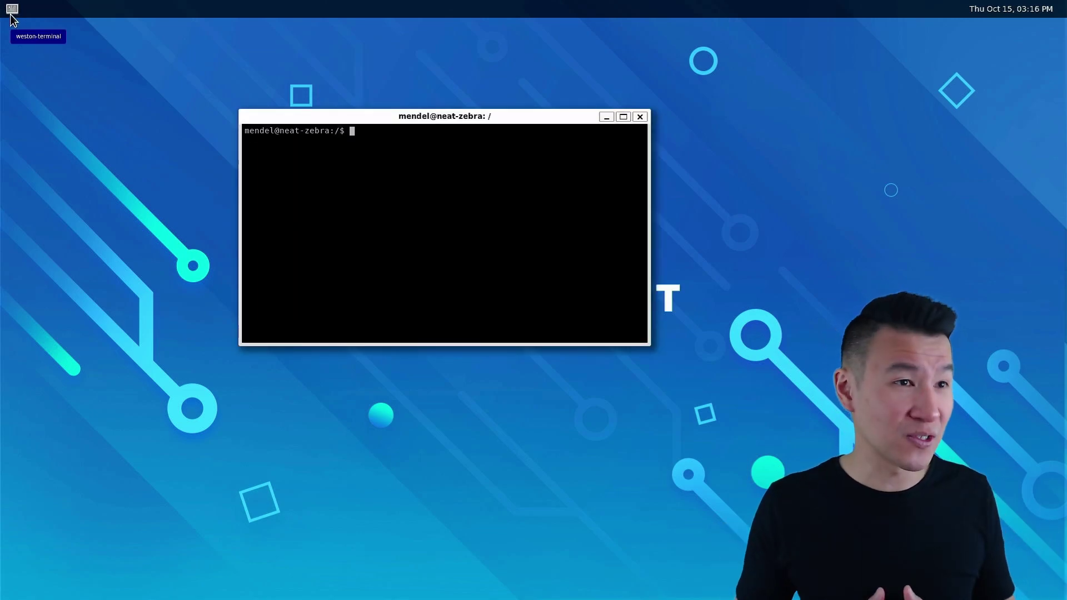